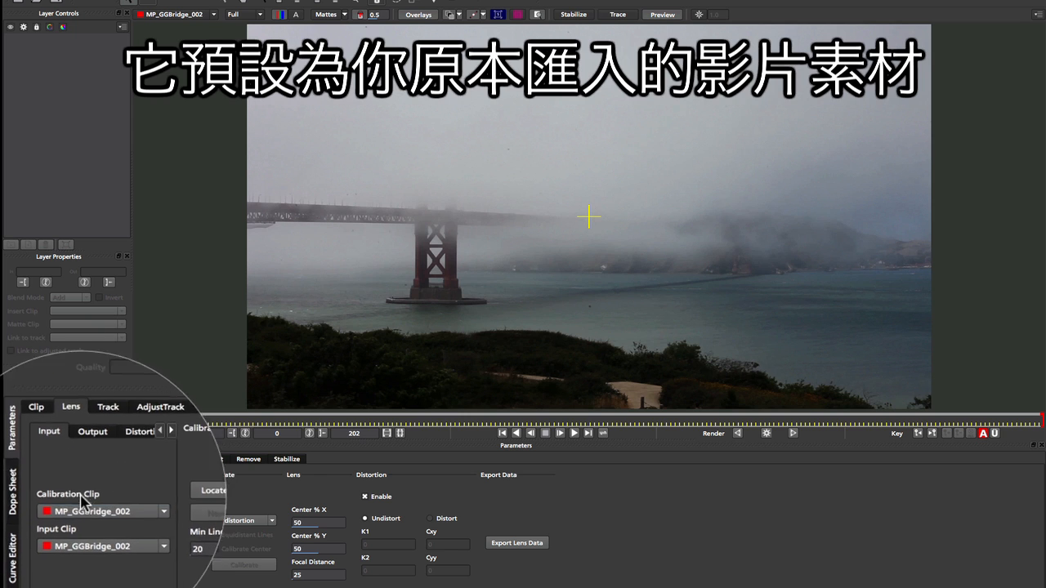
Step: Import the MVI_1353_50mm_03.MOV grid footage as the calibration clip, keeping the default import options
click(98, 539)
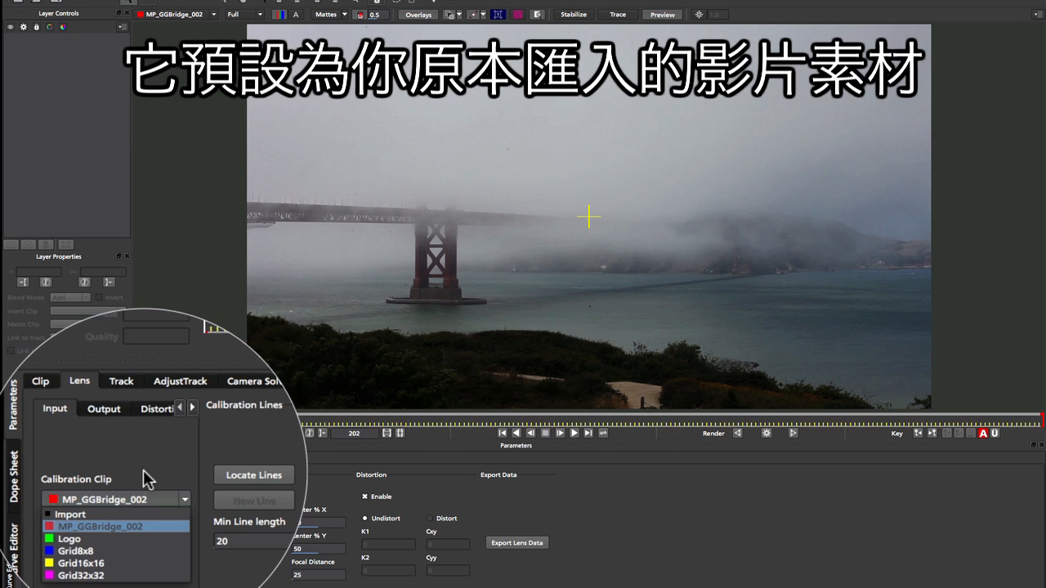
click(106, 527)
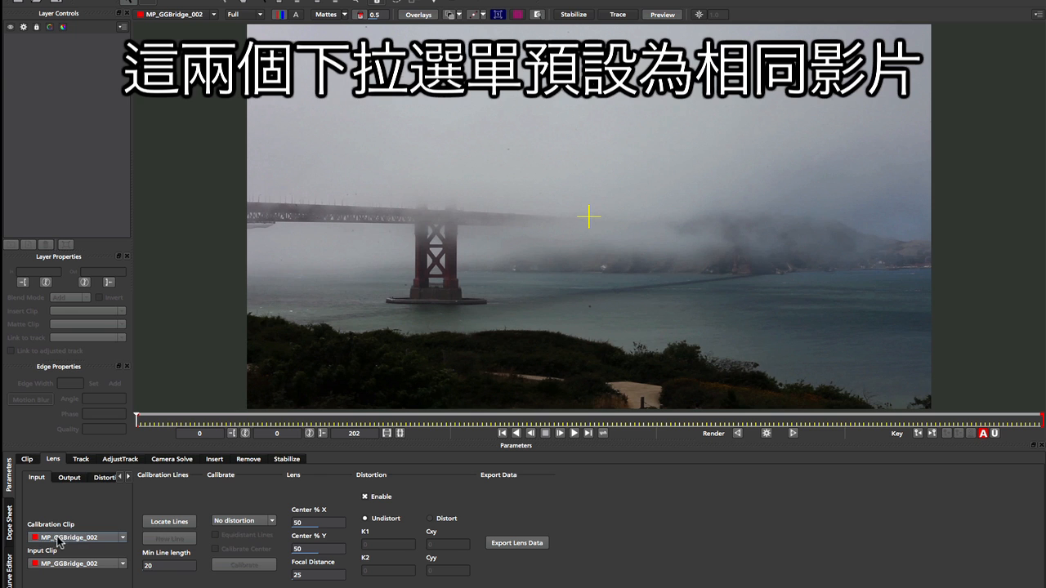
click(90, 538)
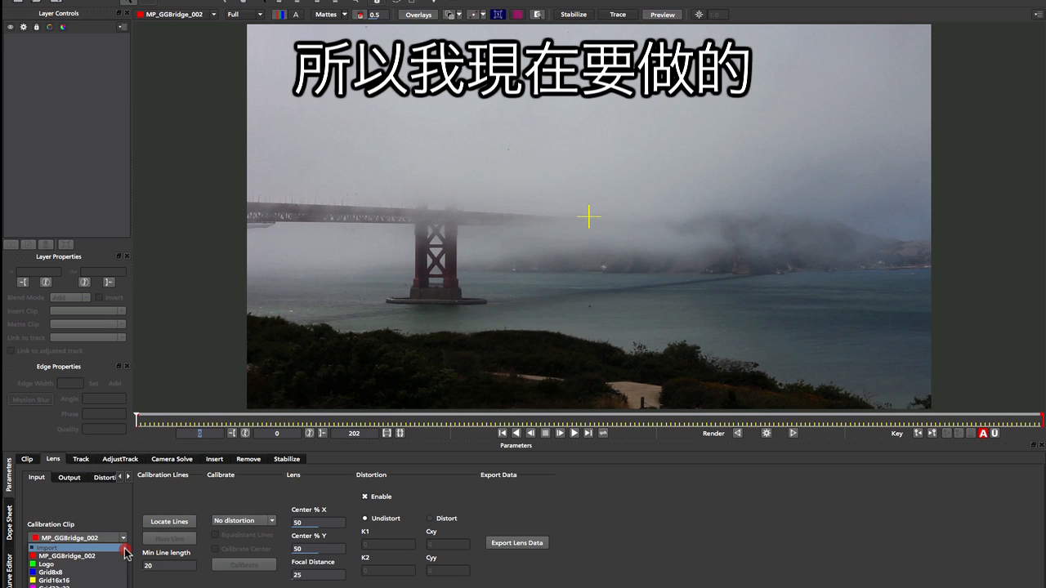
click(51, 549)
click(609, 197)
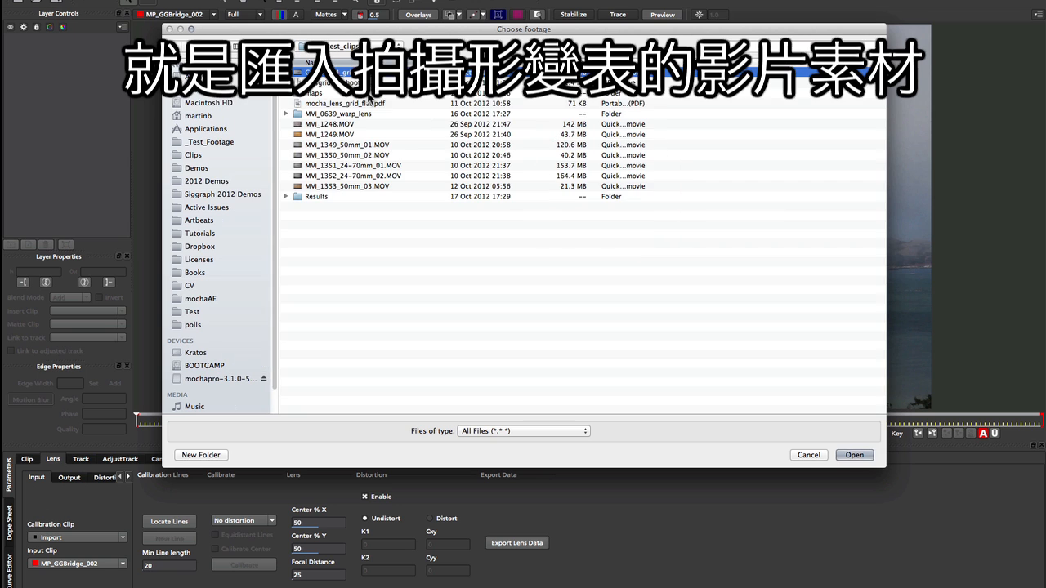
click(416, 187)
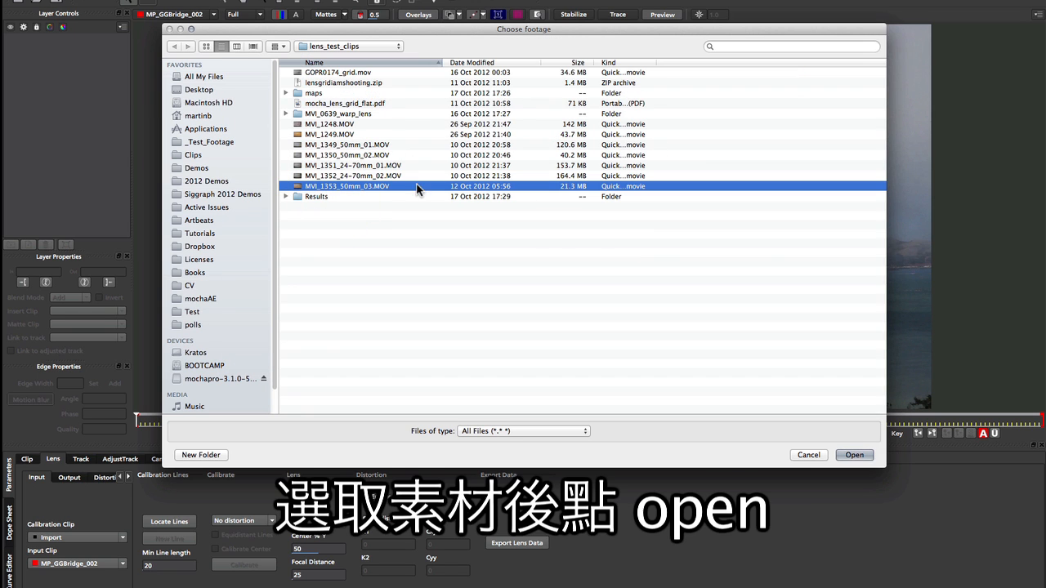
click(859, 456)
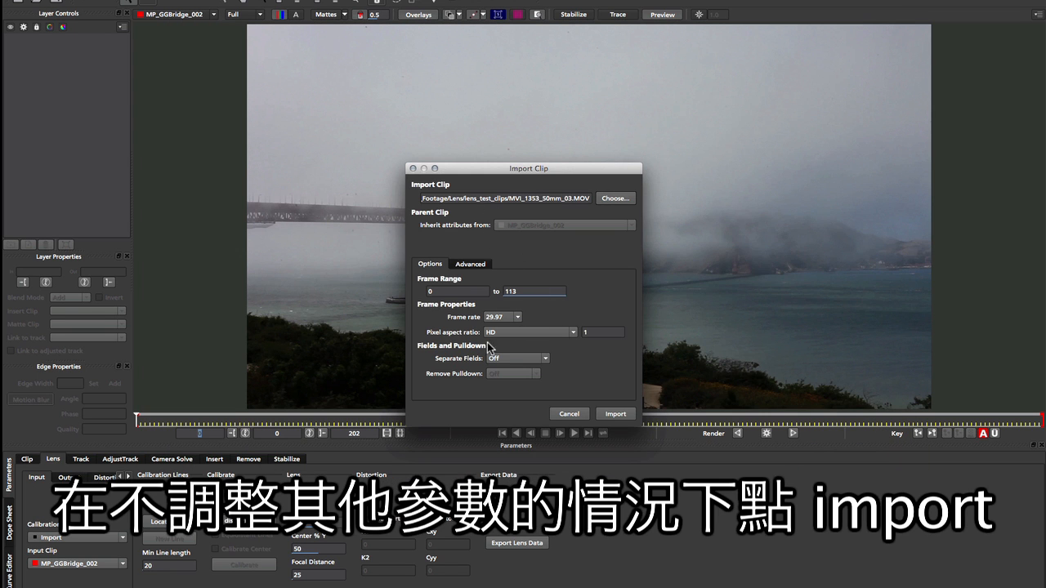
click(616, 415)
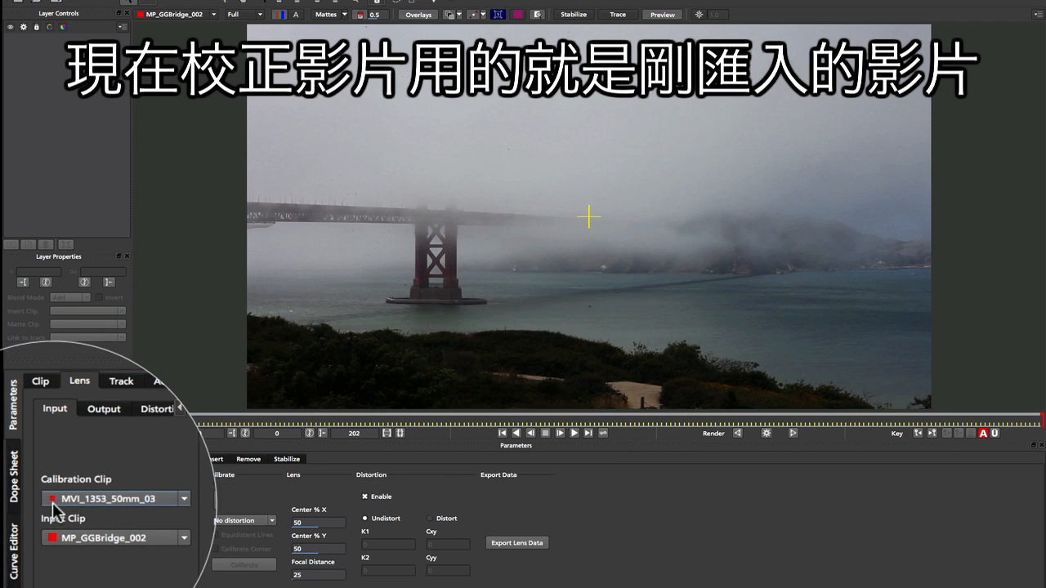
Step: Display the MVI_1353_50mm_03 clip in the viewer and locate the calibration lines at frame 85
click(195, 15)
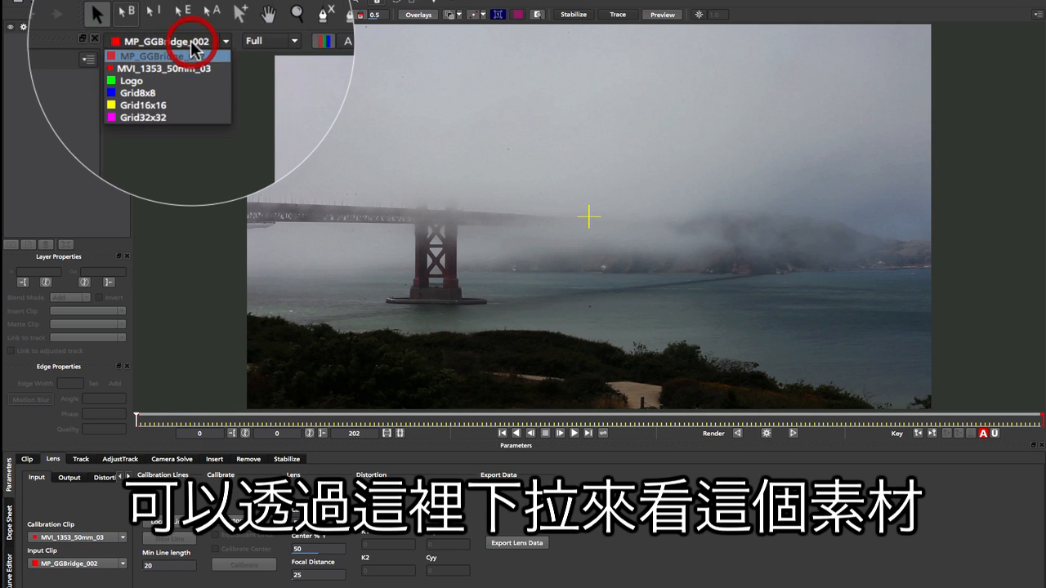
click(175, 35)
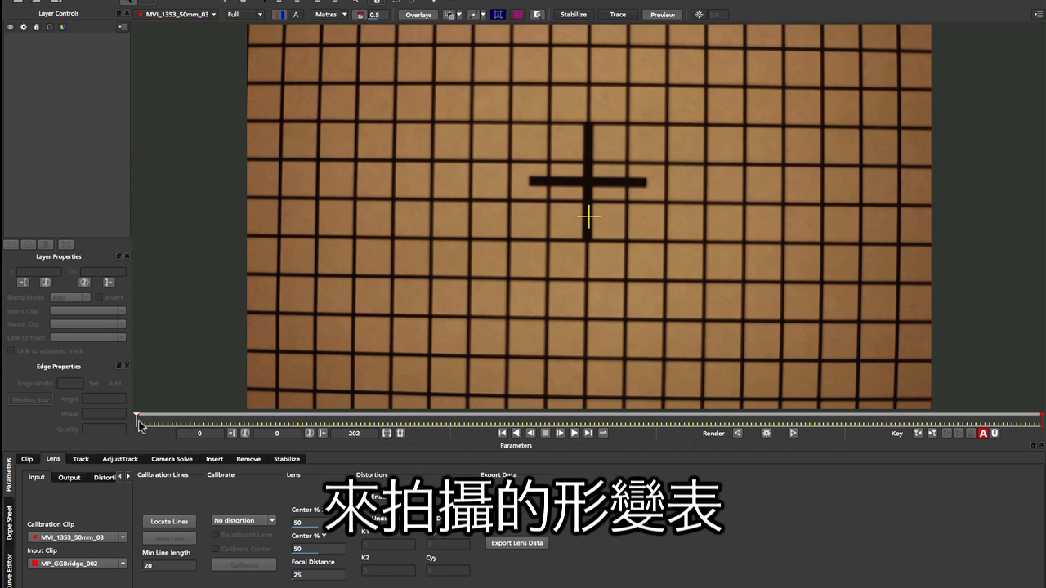
drag(135, 420, 518, 426)
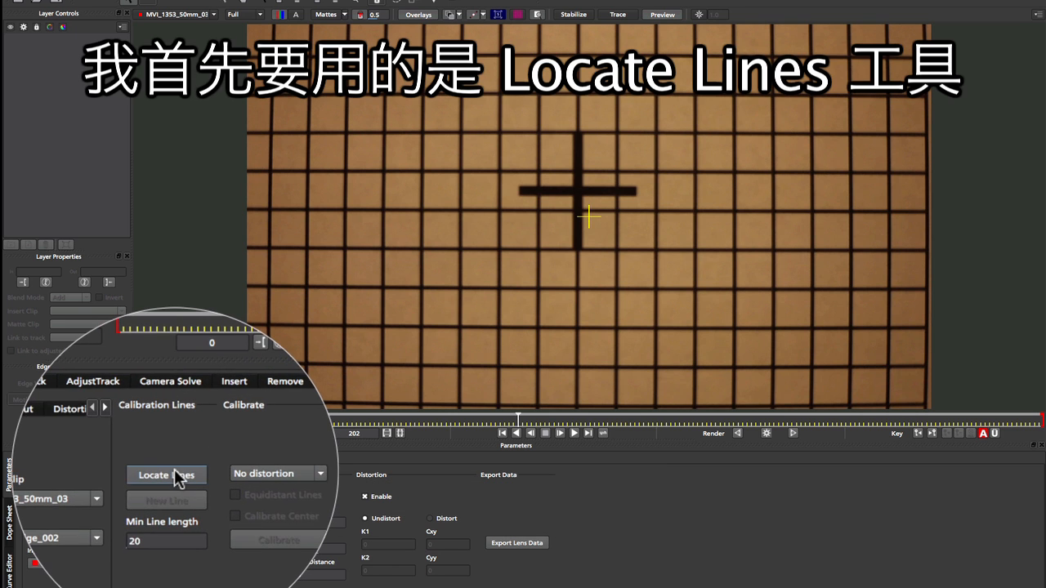
click(169, 521)
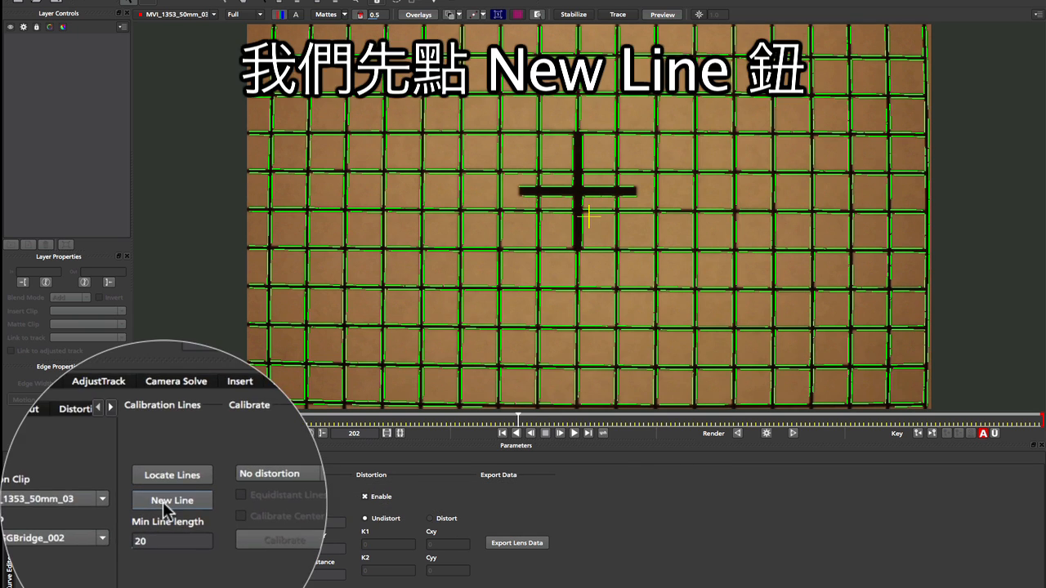
Step: Create a new calibration line by joining all detected segments of the uppermost visible horizontal grid line across the chart's full width
click(176, 538)
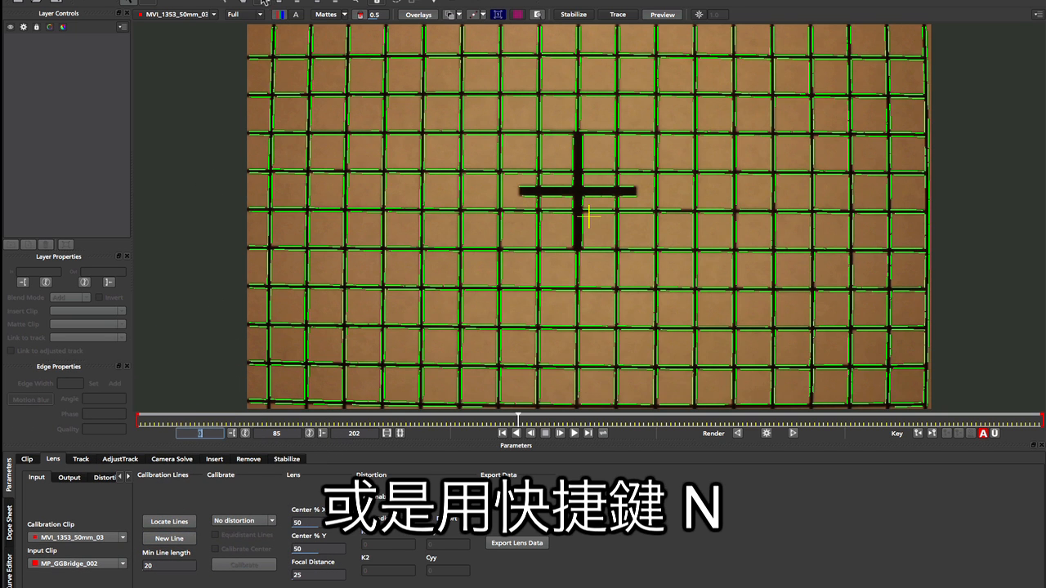
click(257, 54)
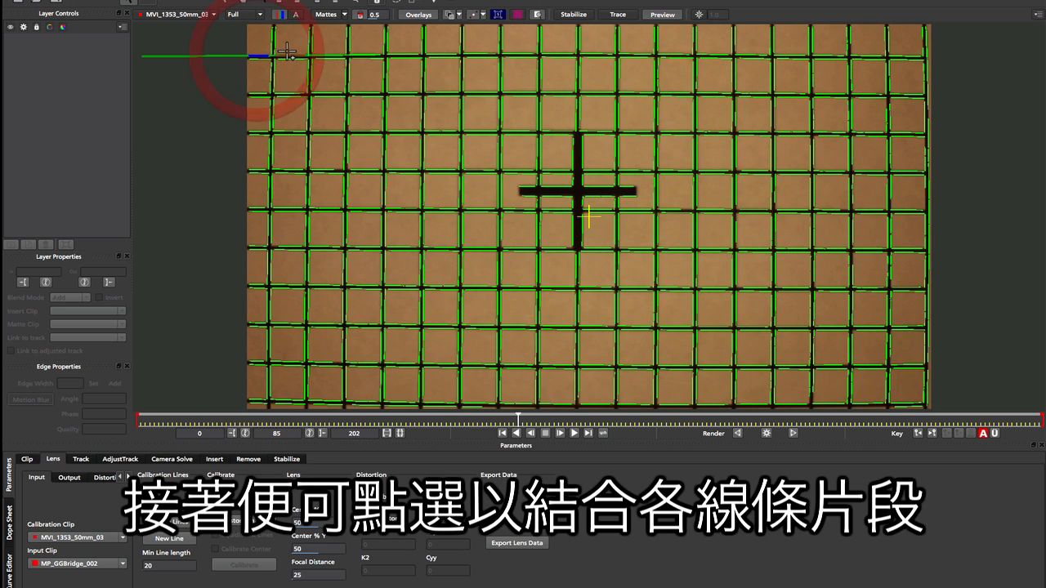
click(287, 54)
click(327, 55)
click(372, 55)
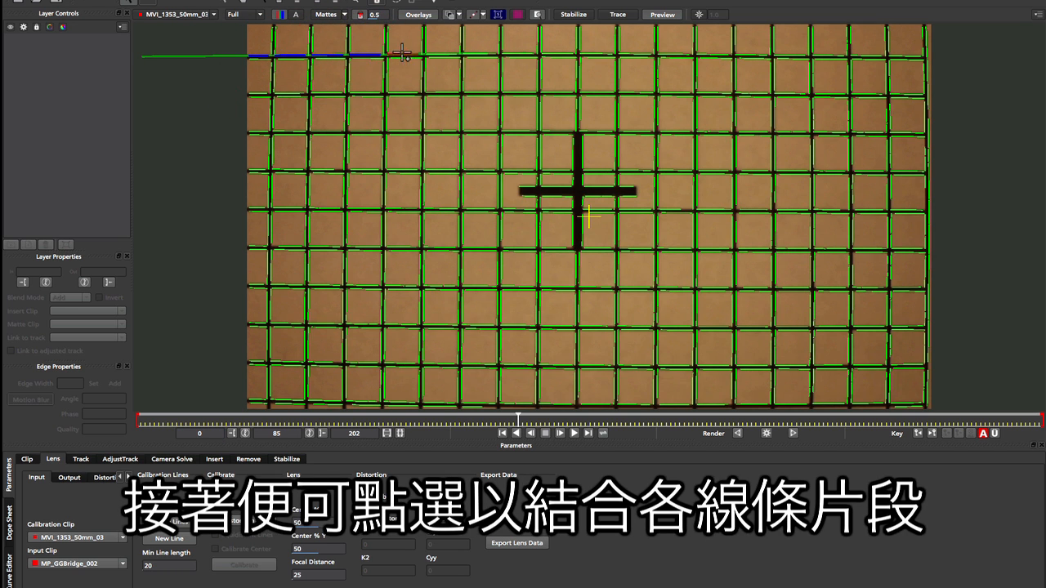
click(407, 54)
click(444, 55)
click(481, 54)
click(520, 54)
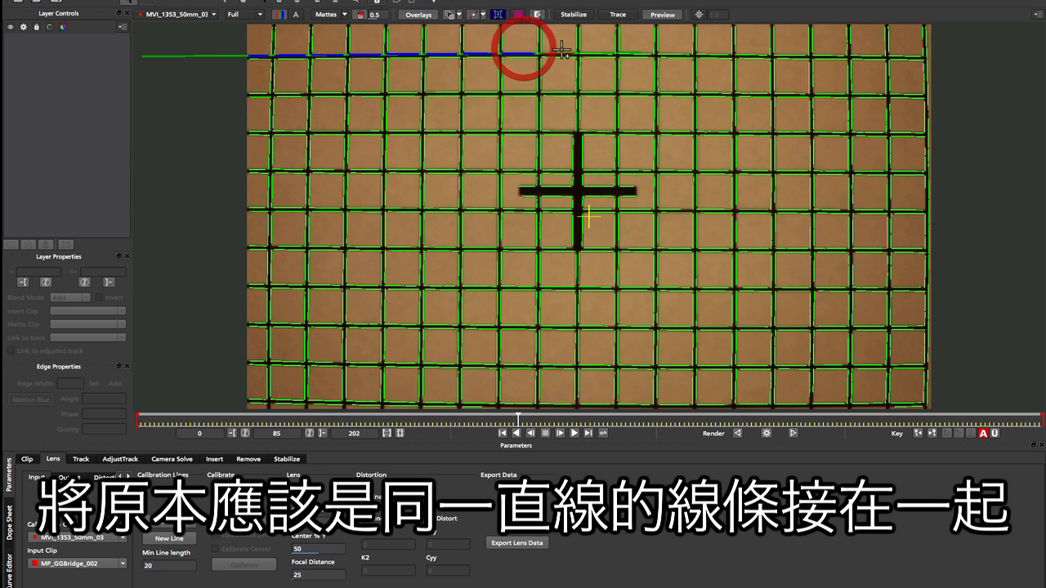
click(561, 53)
click(597, 52)
click(631, 54)
click(663, 54)
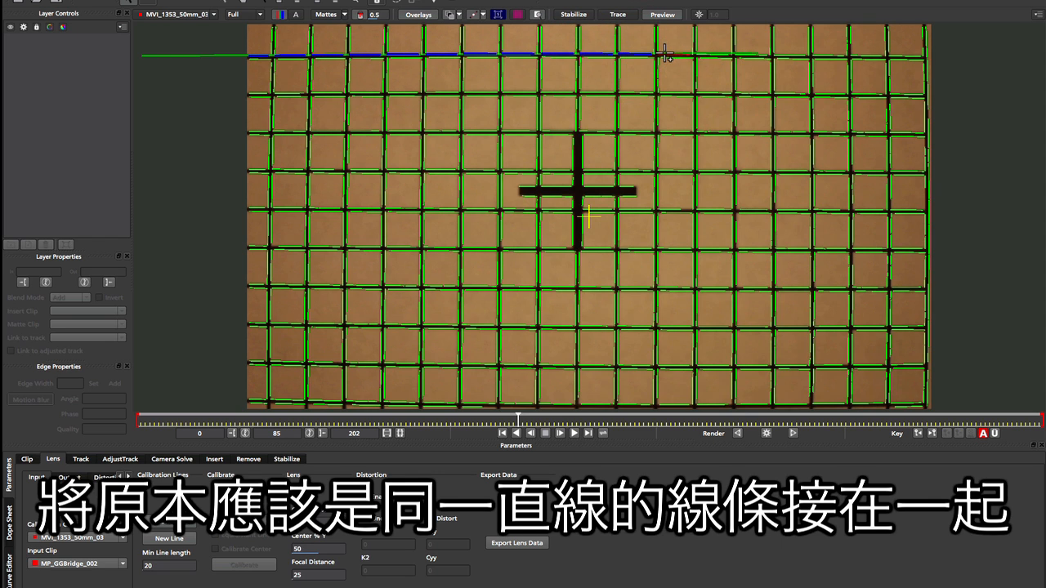
click(710, 54)
click(747, 54)
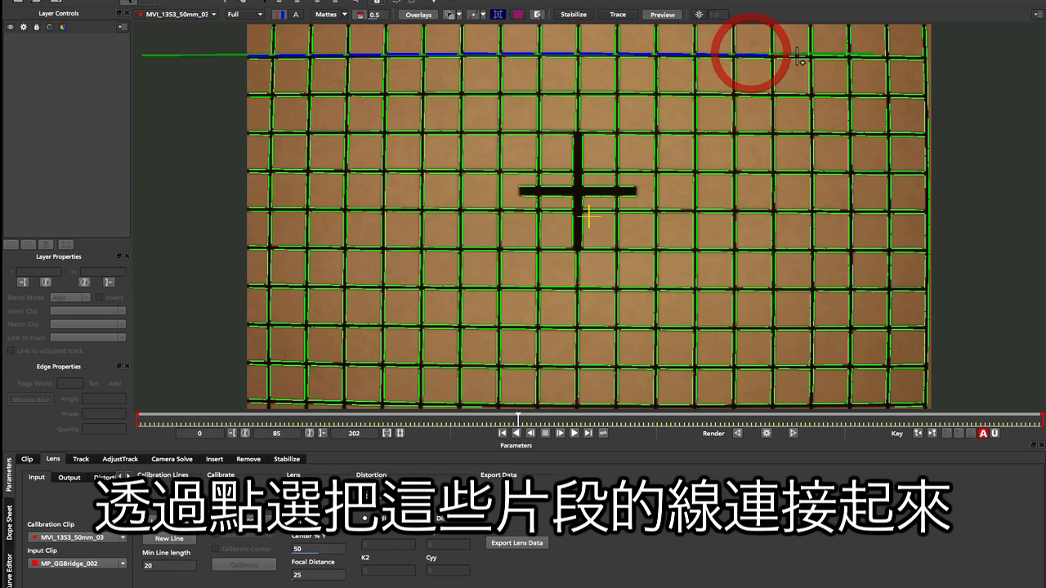
click(797, 54)
click(836, 53)
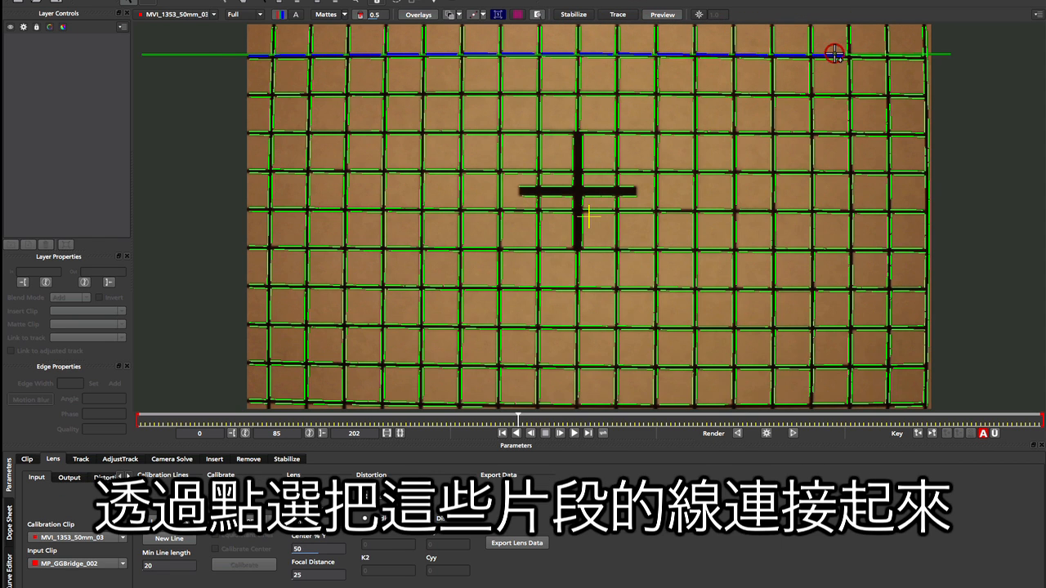
click(874, 54)
click(902, 54)
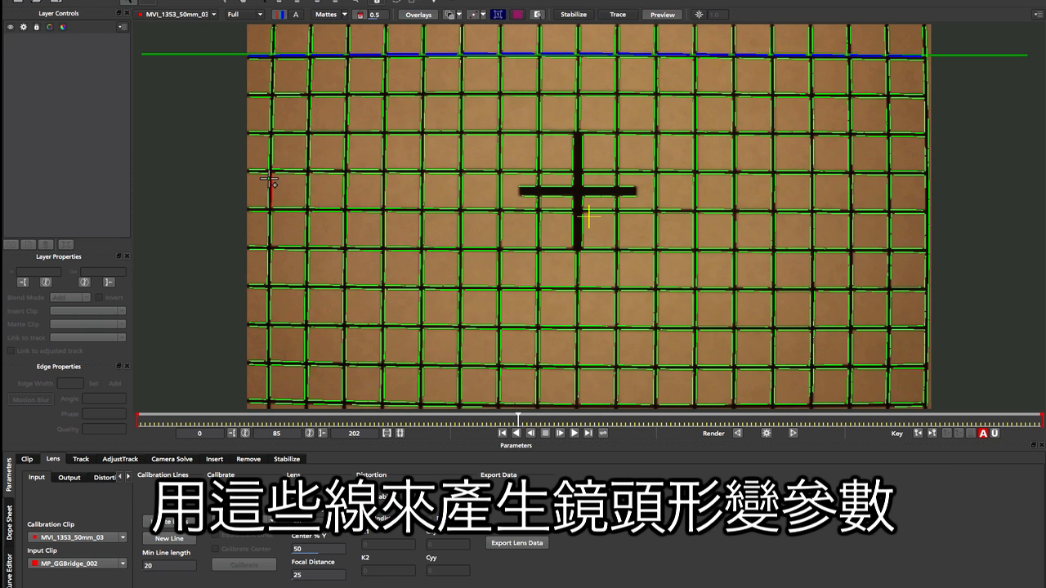
Step: Create a second calibration line from the segments of the third horizontal grid line, level with the top of the black cross
key(n)
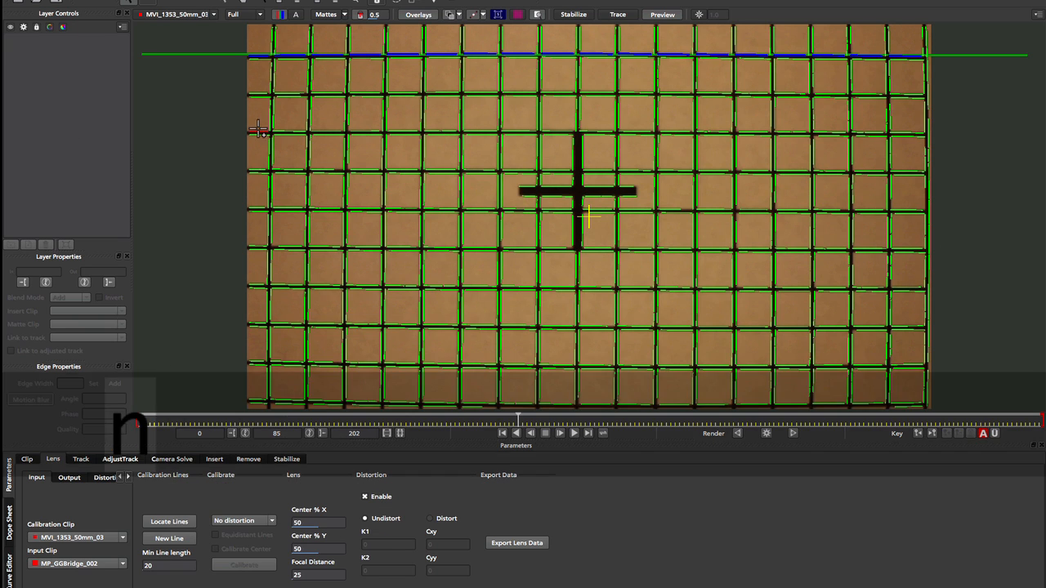
click(282, 130)
click(364, 129)
click(477, 129)
click(596, 129)
click(719, 129)
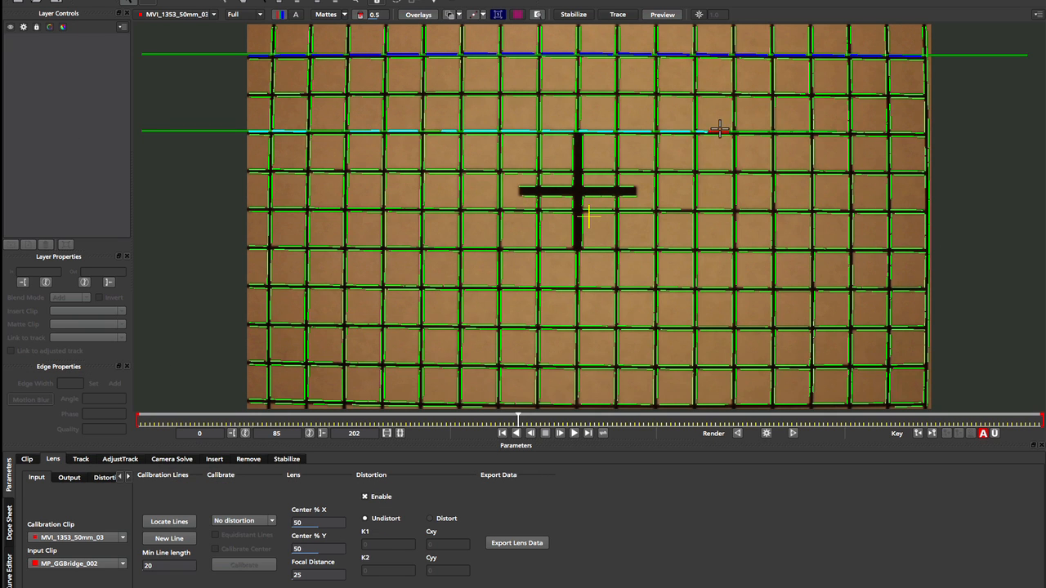
click(872, 129)
Step: Create a third calibration line from the segments of the fifth horizontal grid line, just below the black cross's horizontal arm
key(n)
click(372, 206)
click(479, 207)
click(605, 208)
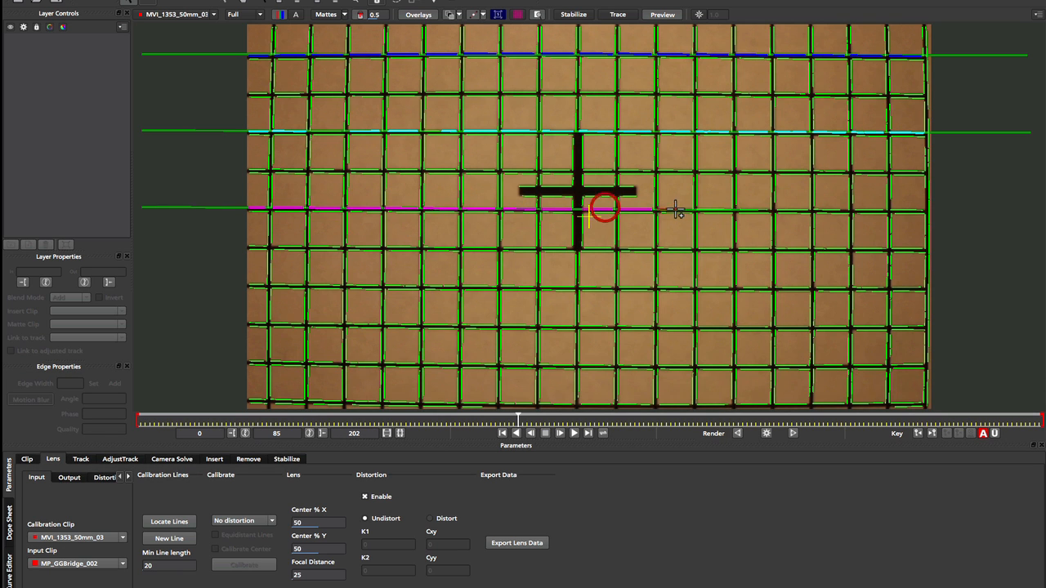
click(729, 207)
click(858, 206)
click(902, 208)
Step: Create a fourth calibration line from the segments of the seventh horizontal grid line, below the black cross
key(n)
click(286, 283)
click(406, 285)
click(526, 286)
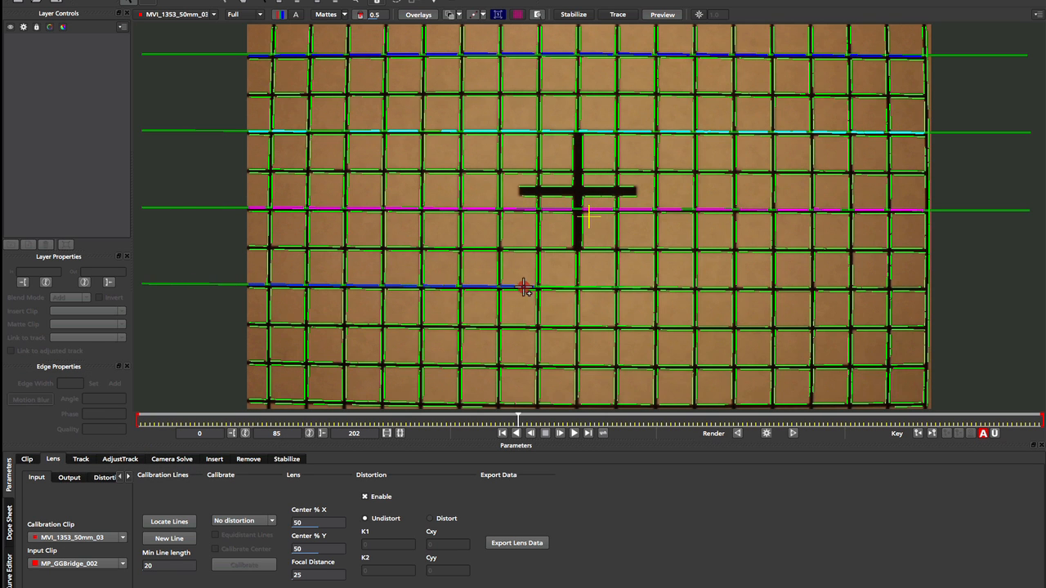
click(677, 287)
click(791, 288)
click(889, 287)
Step: Create a fifth calibration line from the segments of the ninth horizontal grid line, near the chart's lower edge
key(n)
click(327, 362)
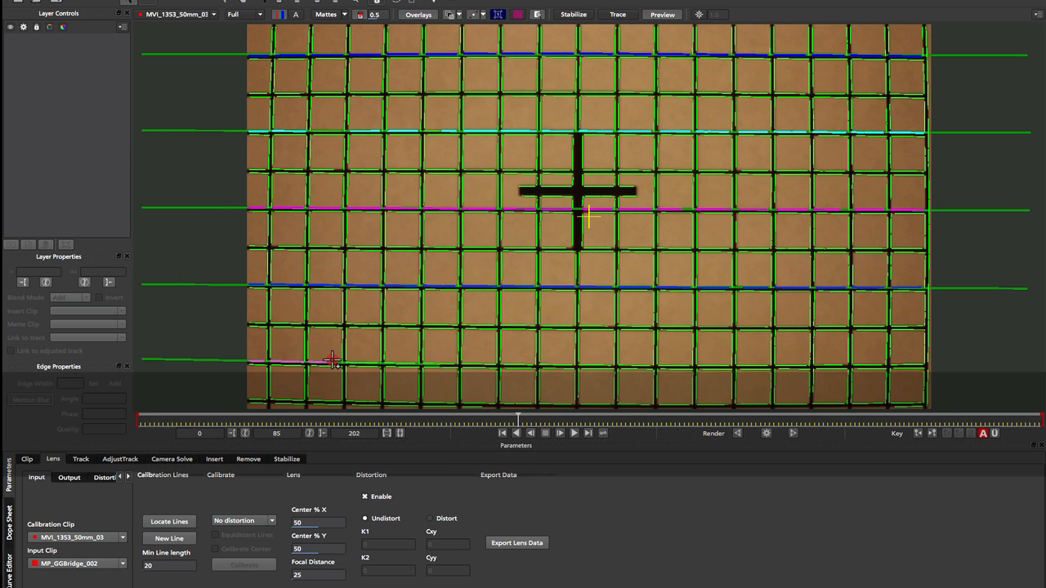
click(478, 364)
click(593, 366)
click(864, 367)
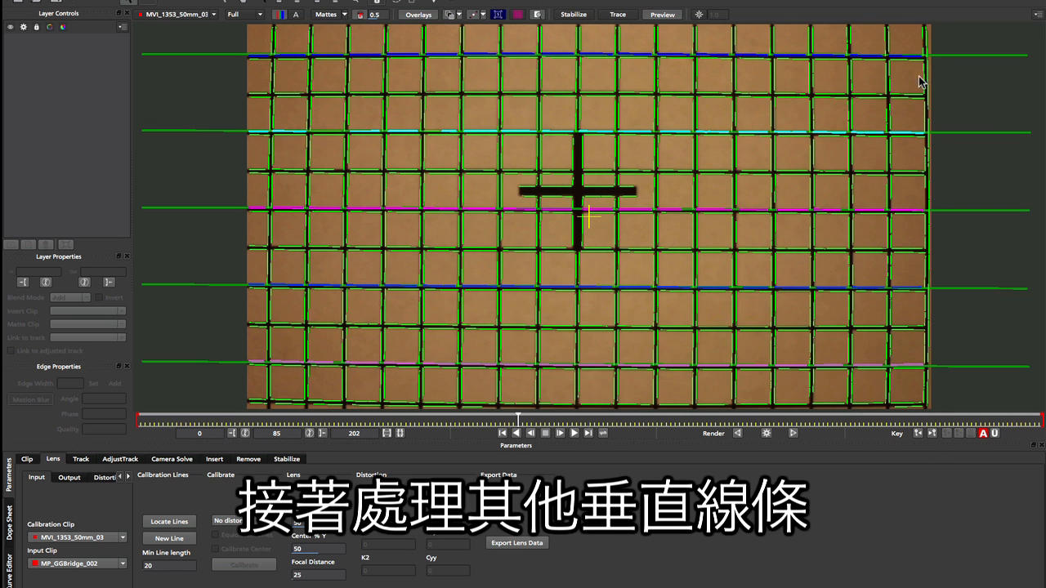
Step: Create nine vertical calibration lines on every second vertical grid line, from the chart's right edge to its left side
drag(928, 28, 929, 409)
drag(850, 27, 852, 406)
drag(775, 26, 776, 392)
drag(697, 28, 698, 385)
drag(619, 27, 626, 391)
drag(540, 27, 543, 393)
drag(464, 32, 465, 394)
drag(386, 33, 385, 396)
drag(311, 28, 312, 384)
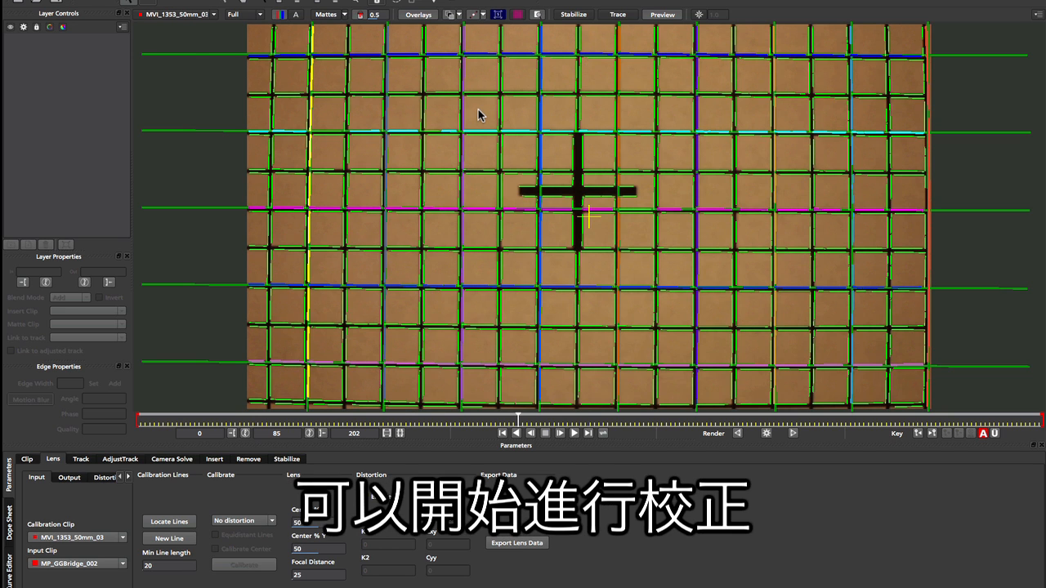
Step: Calibrate the lens with the 1-Parameter distortion model and Equidistant Lines enabled
click(247, 522)
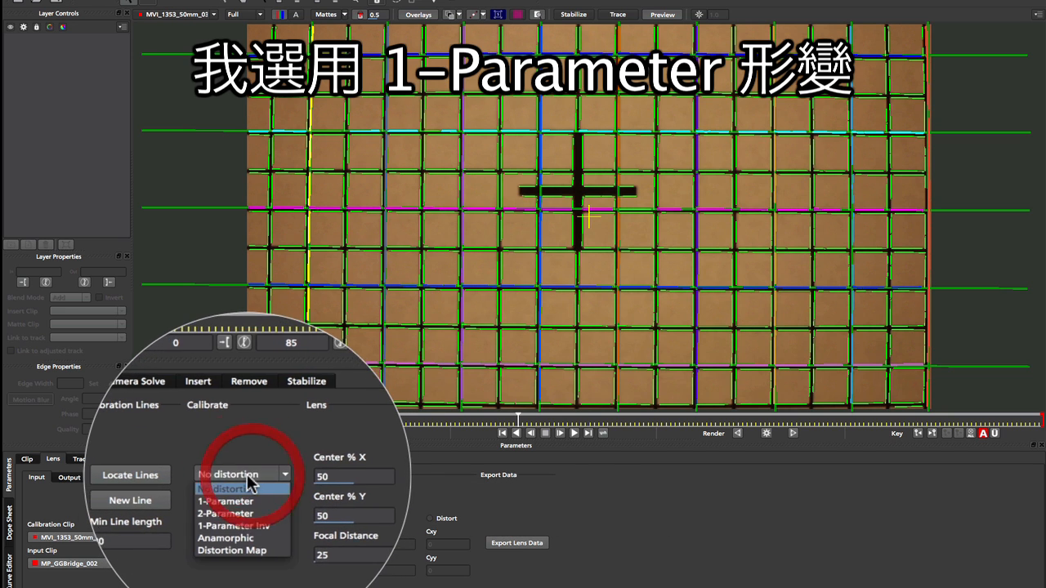
click(237, 538)
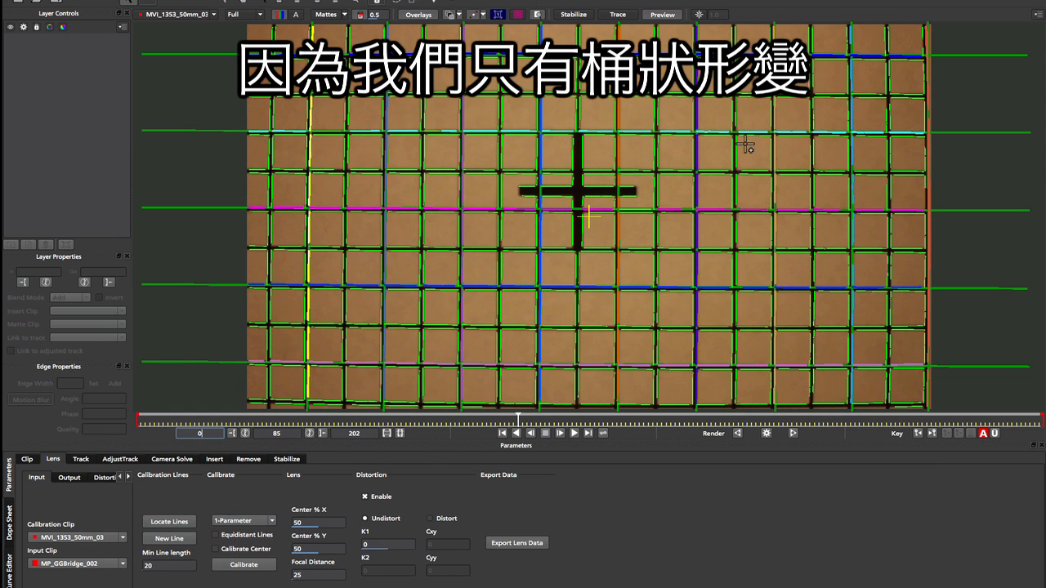
click(263, 523)
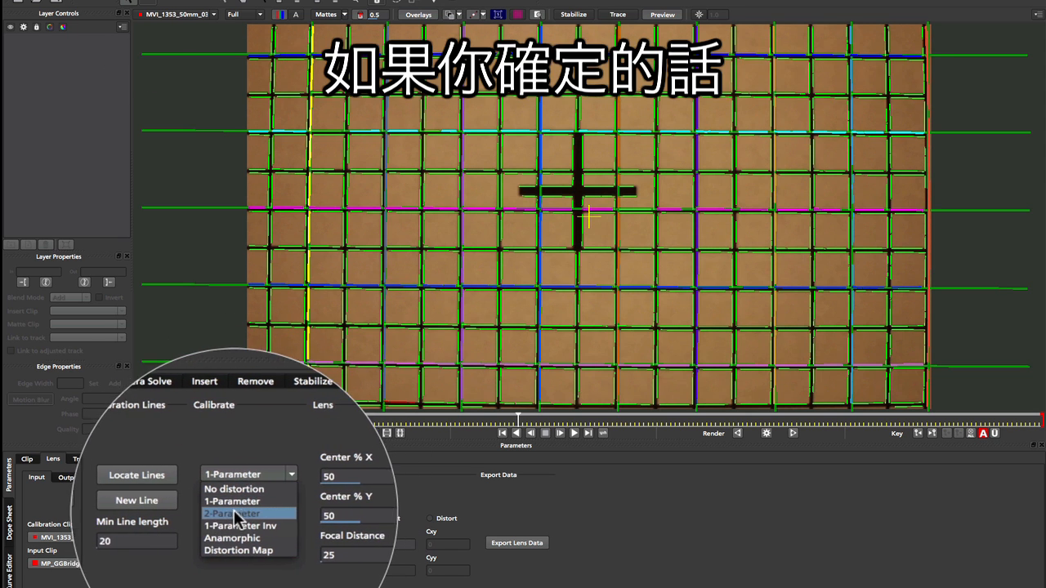
click(230, 498)
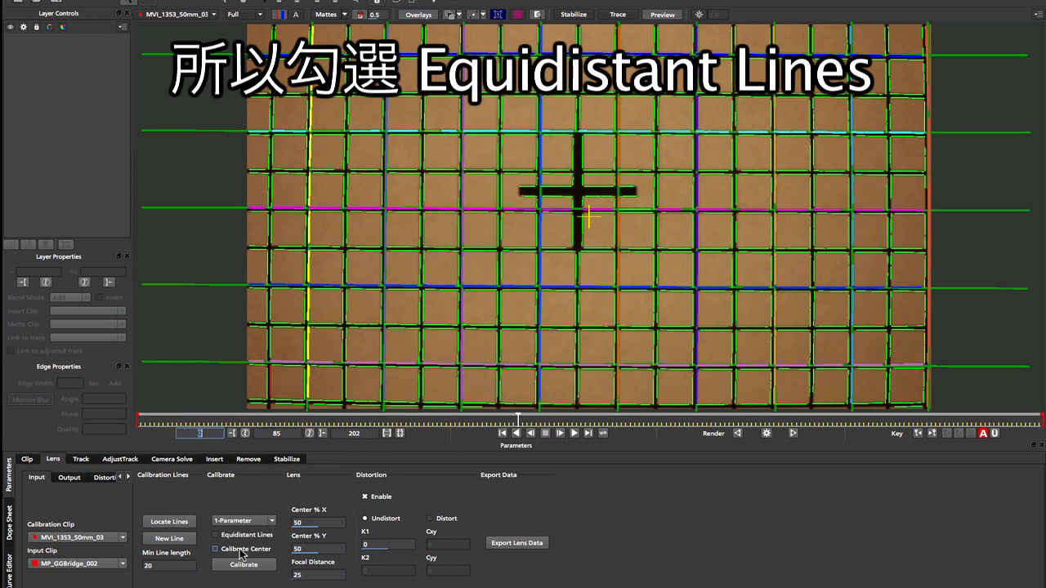
click(215, 536)
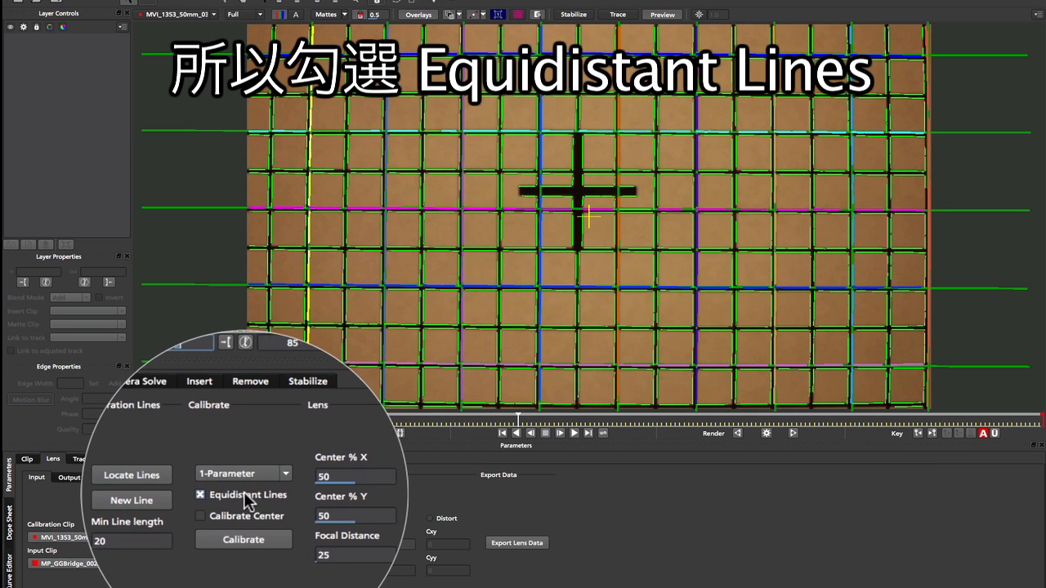
click(244, 565)
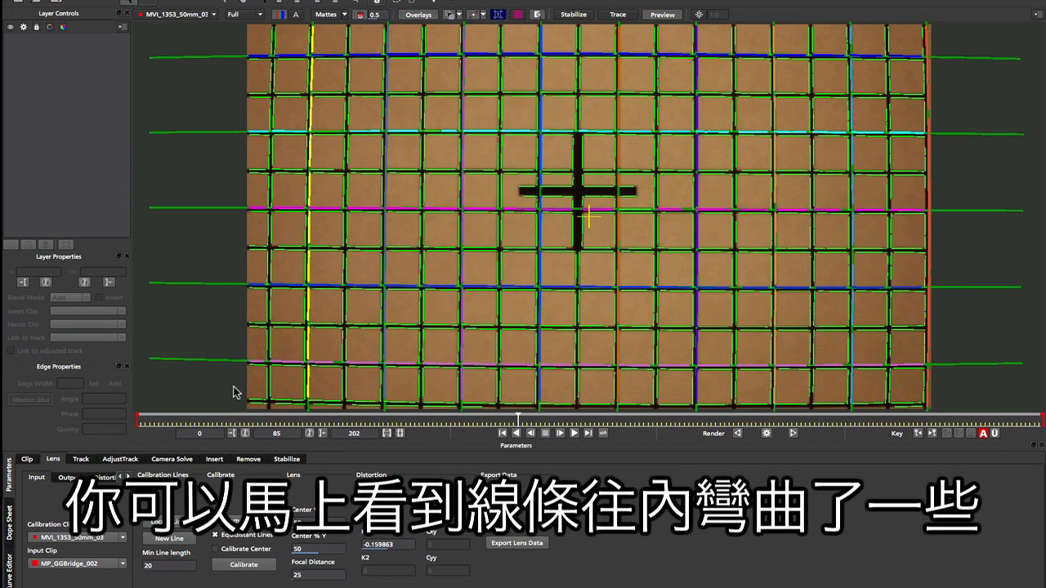
Step: Show the distortion grid over the whole calibration clip to inspect the calculated lens curvature
key(z)
drag(468, 154, 479, 240)
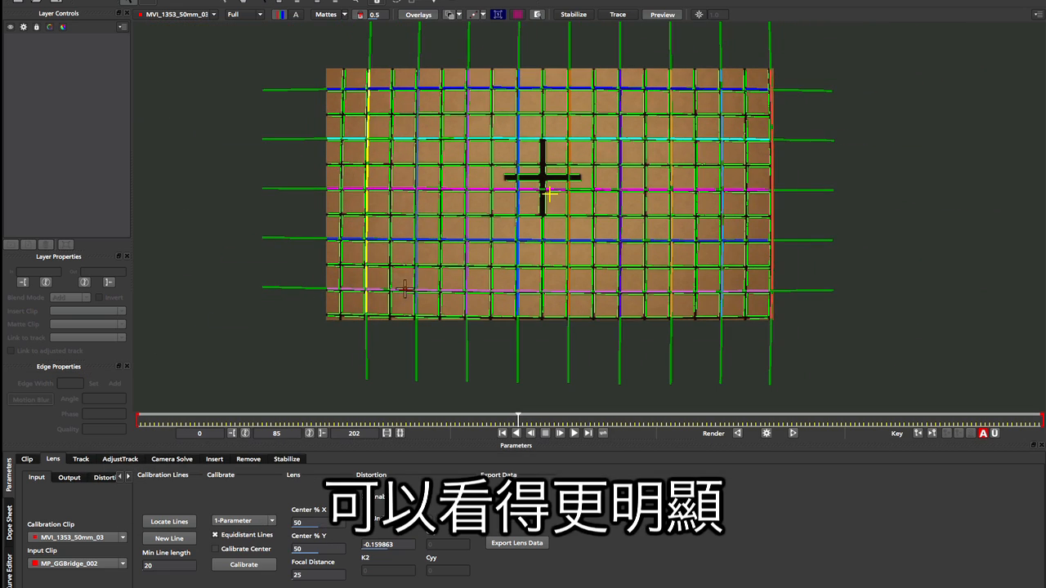
click(518, 14)
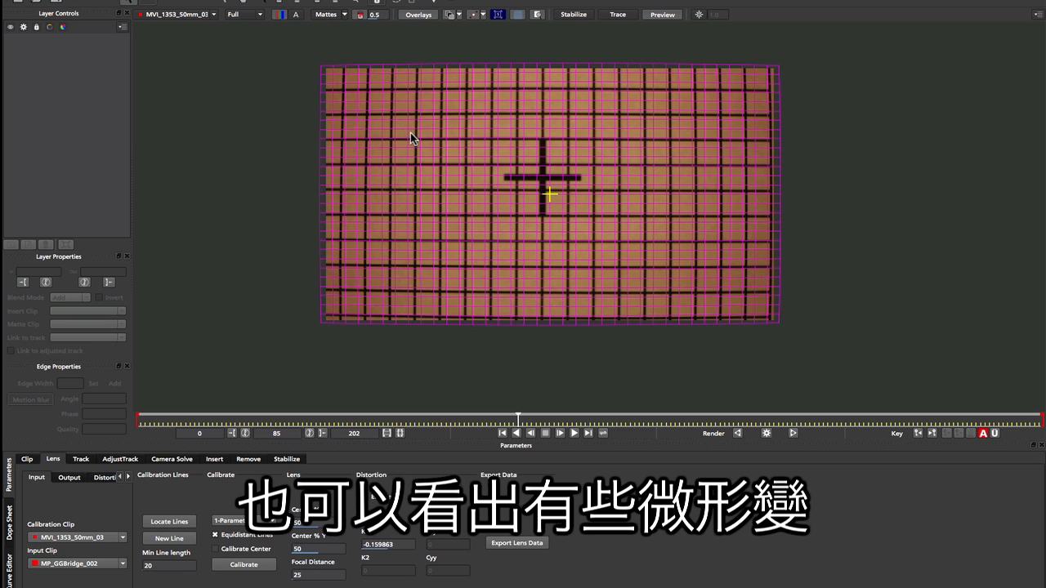
Step: Display the MP_GGBridge_002 footage in the viewer and examine how the calibrated distortion grid fits the bridge shot
click(178, 15)
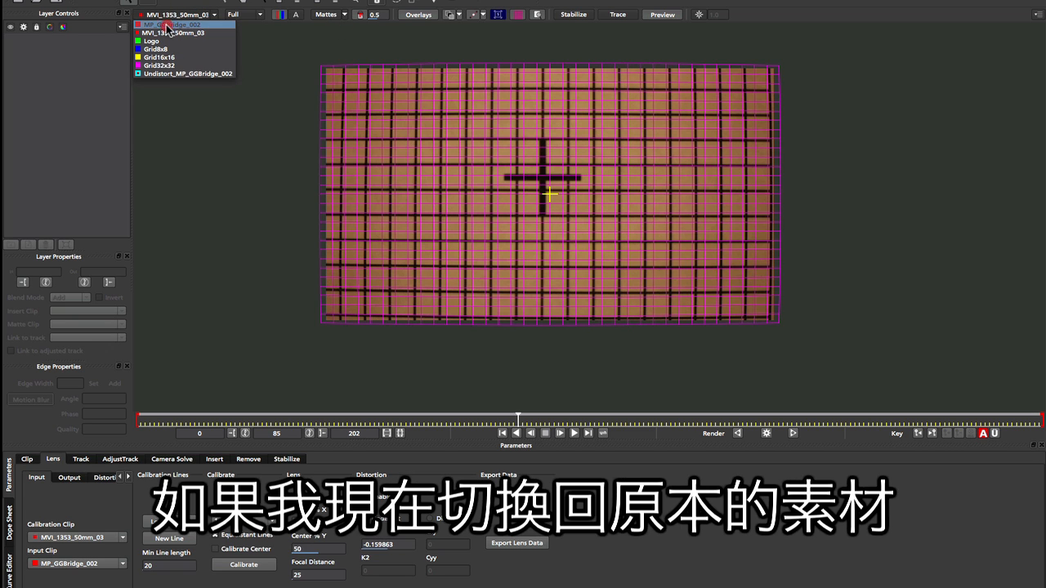
click(167, 26)
key(z)
drag(598, 216, 548, 119)
key(x)
drag(555, 170, 603, 204)
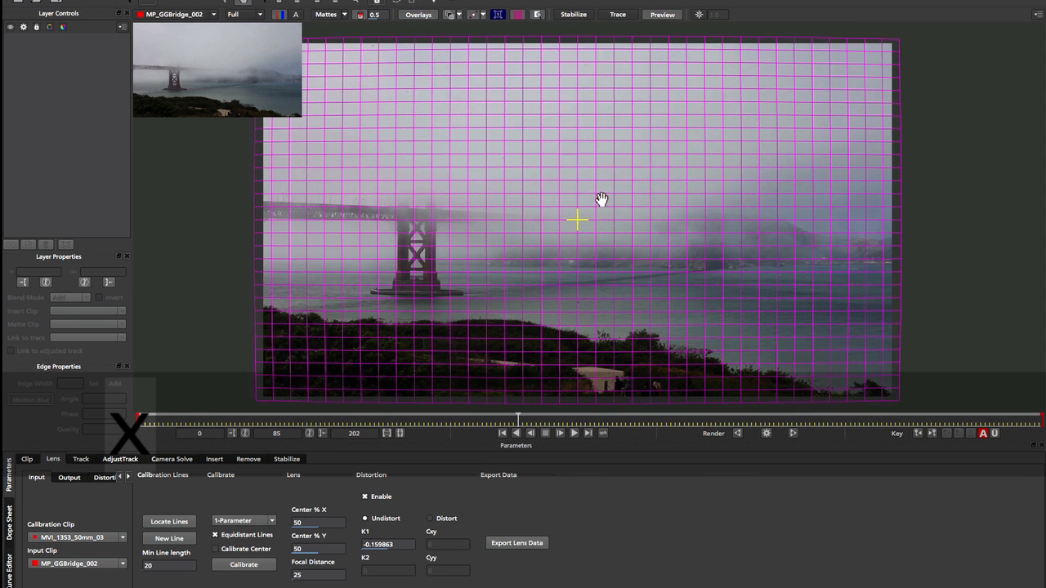
key(z)
drag(603, 161, 599, 166)
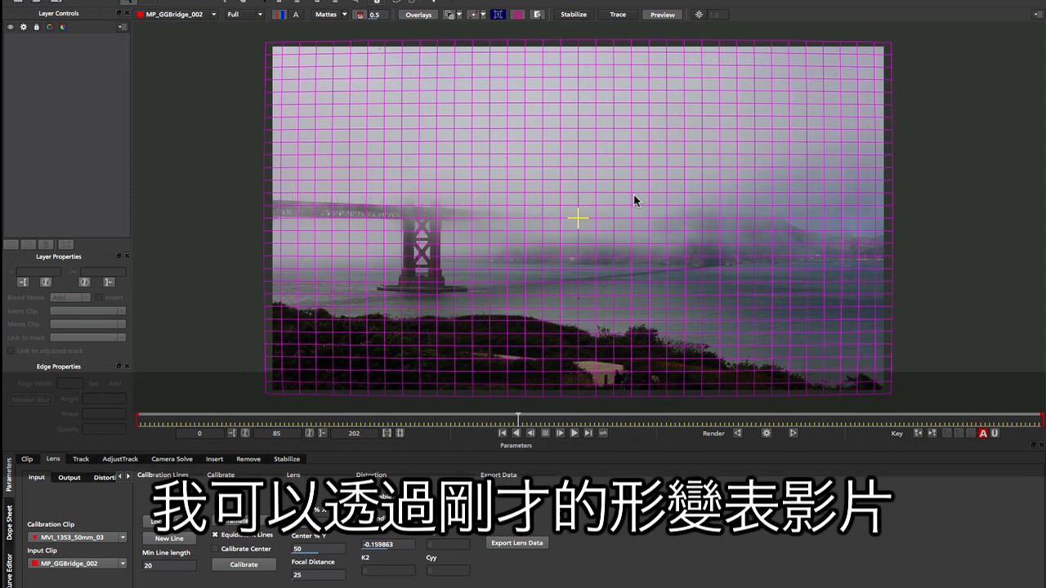
key(x)
mouse_move(632, 201)
mouse_down()
mouse_move(642, 187)
mouse_move(635, 206)
mouse_up()
key(z)
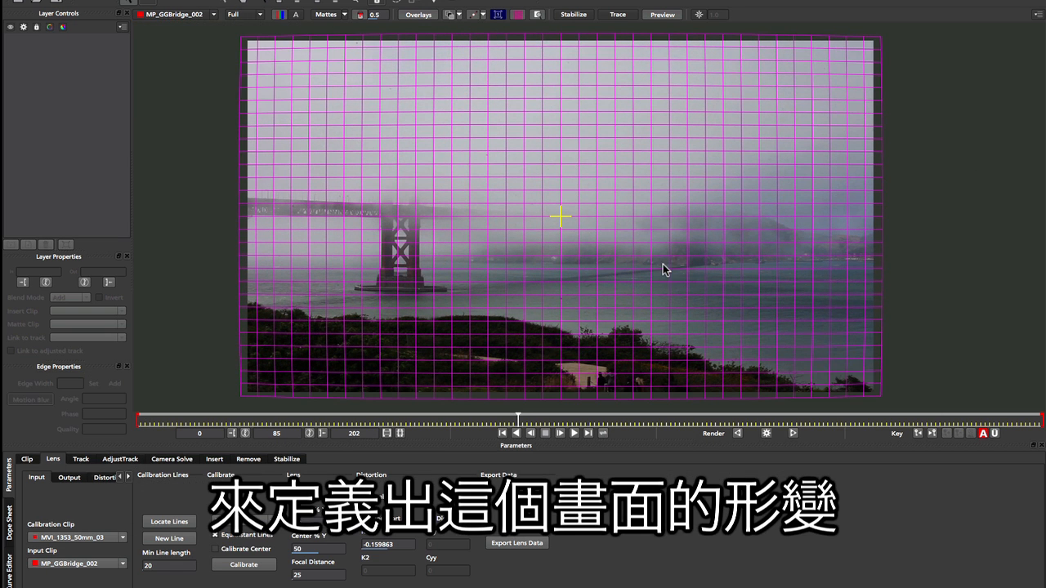
Step: Render the undistorted version of MP_GGBridge_002 with the playhead at frame 0
drag(518, 420, 110, 418)
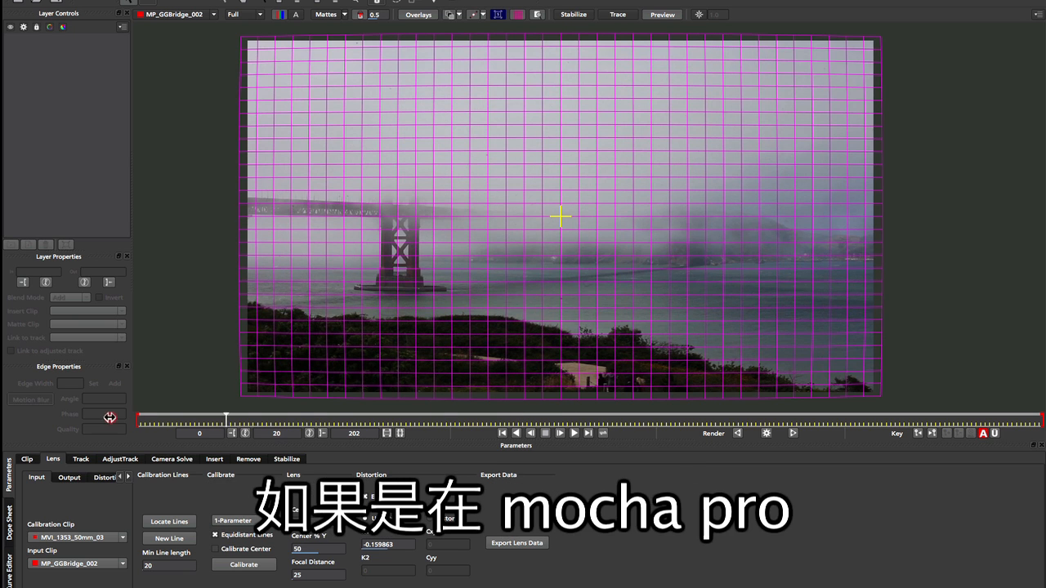
click(767, 434)
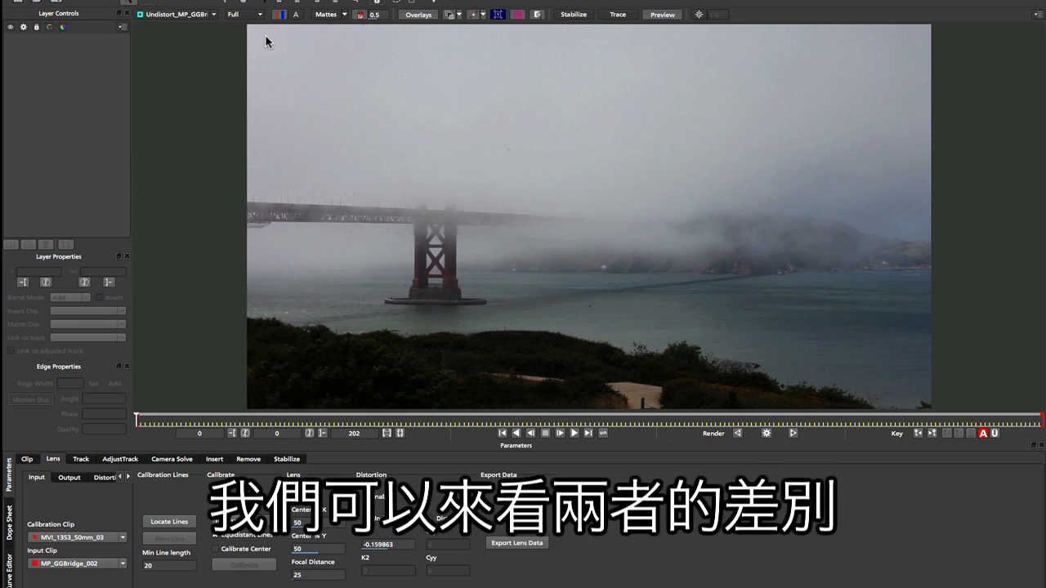
Step: Show the original MP_GGBridge_002 clip without the distortion grid, enlarged to about the size of the undistorted render
click(174, 15)
click(170, 23)
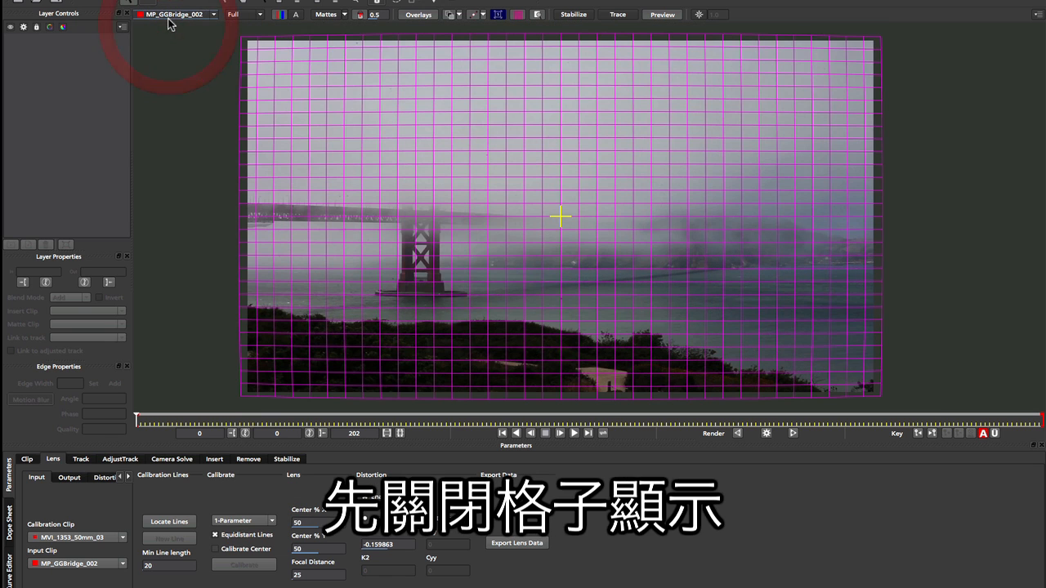
click(515, 15)
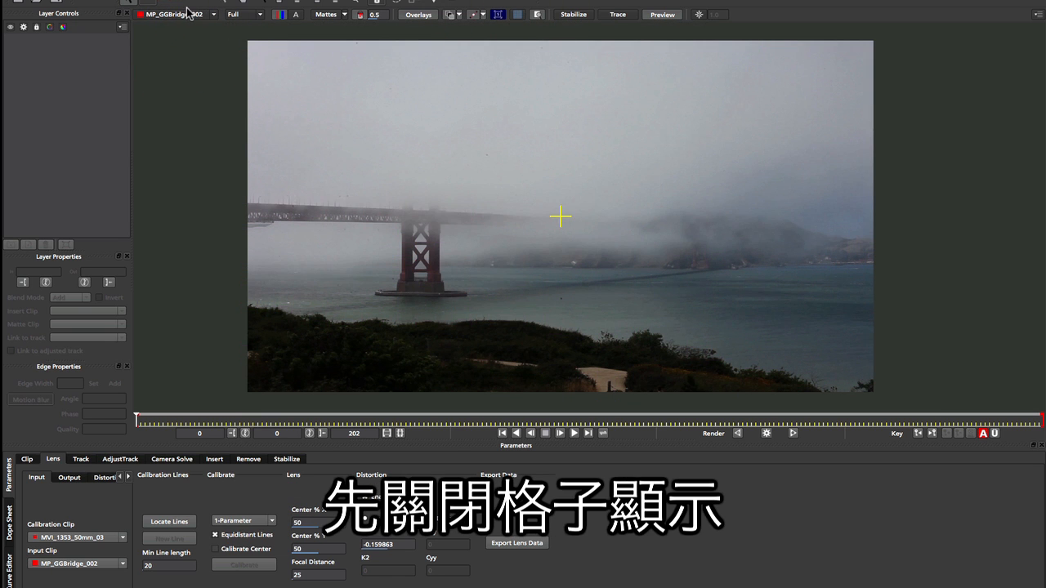
key(z)
drag(568, 219, 588, 215)
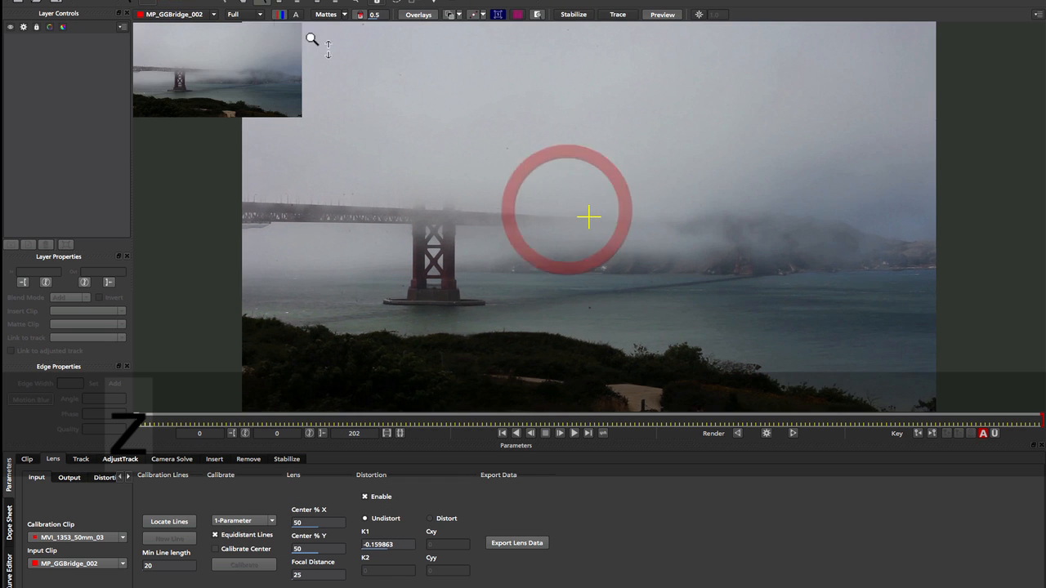
Step: Alternate the viewer between Undistort_MP_GGBridge_002 and MP_GGBridge_002 to compare the undistorted render with the original footage
click(174, 14)
click(170, 73)
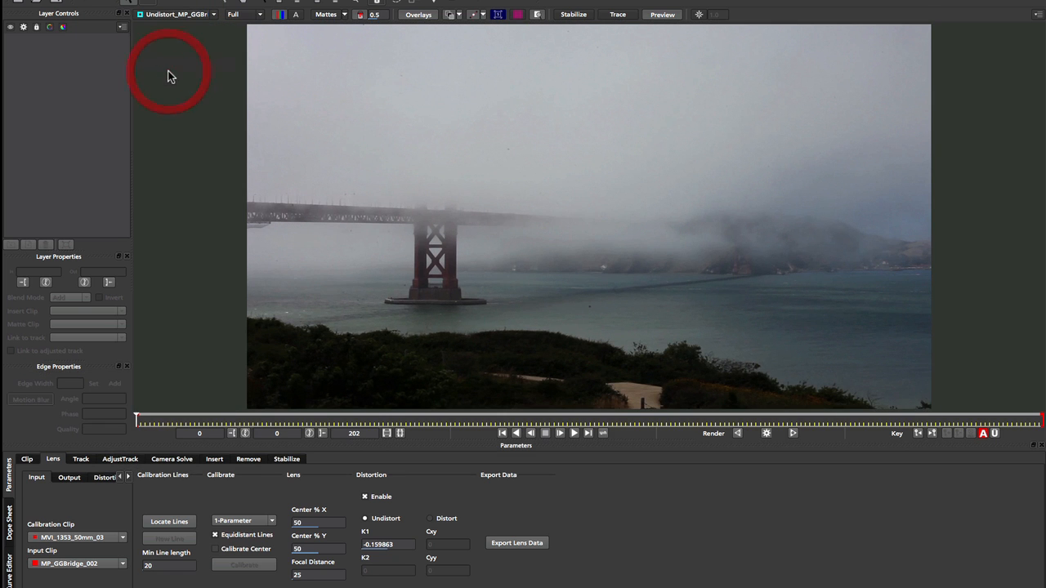
click(174, 16)
click(175, 25)
click(175, 15)
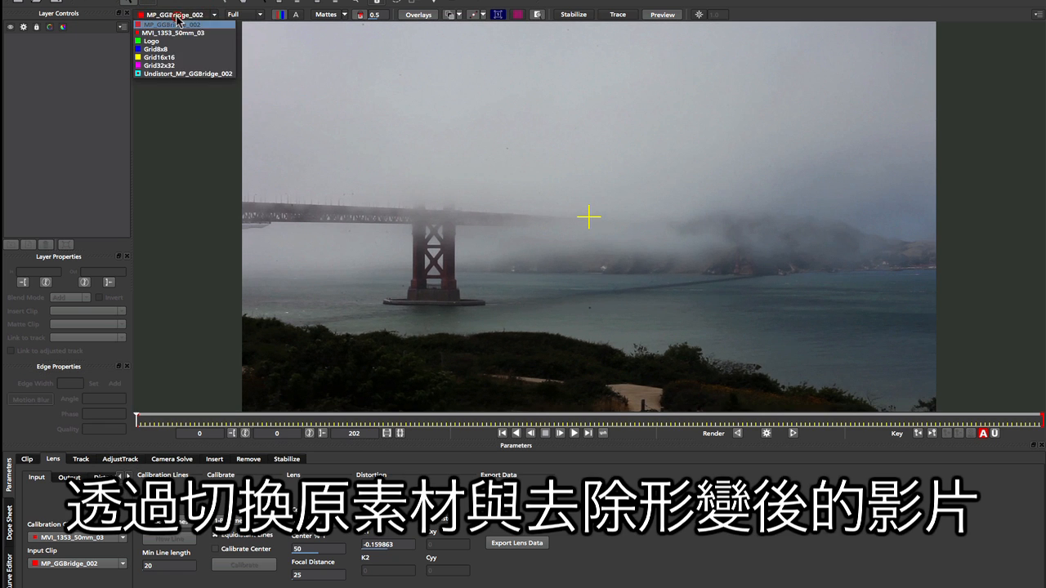
click(170, 73)
click(175, 14)
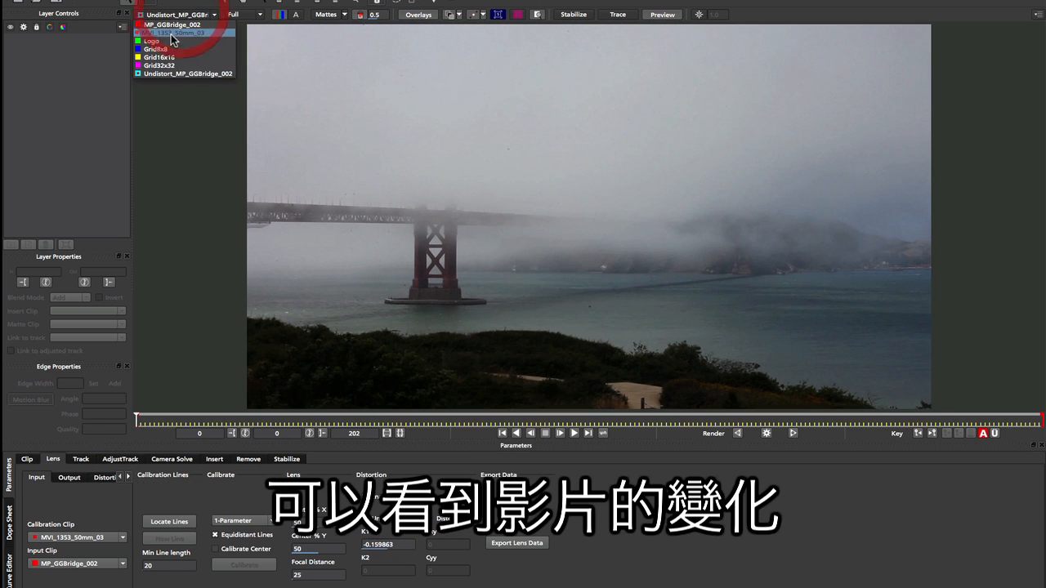
click(178, 24)
click(181, 17)
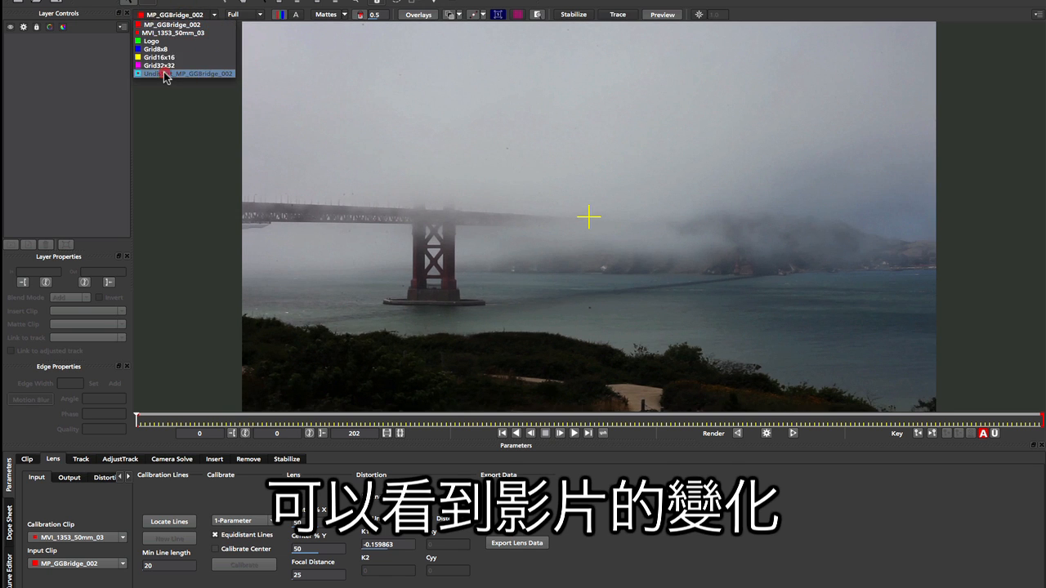
click(168, 75)
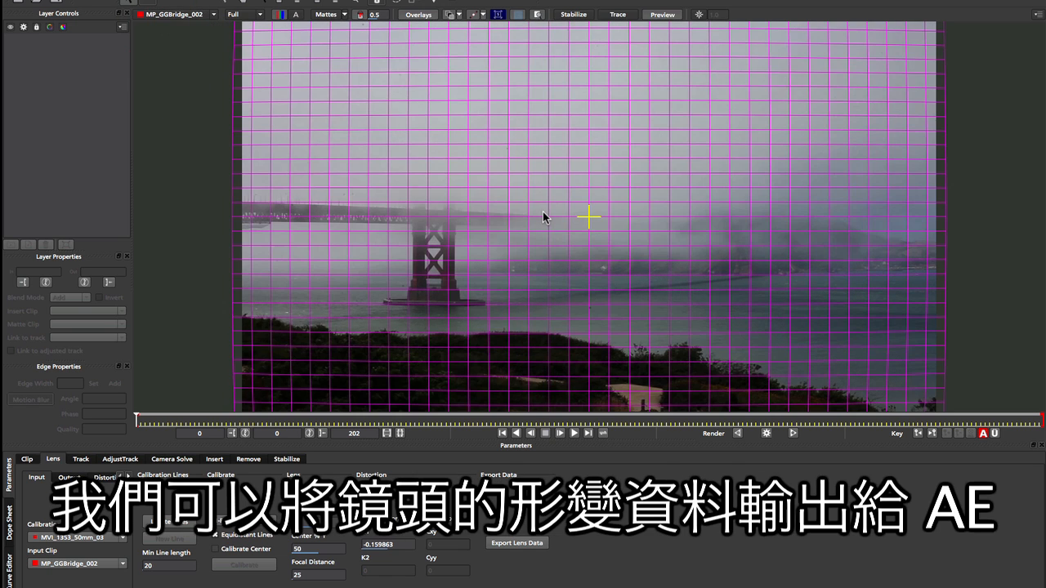
Step: Review the lens data export formats, including Distortion Map Clip and mocha Lens for After Effects, and close the export without saving
click(533, 544)
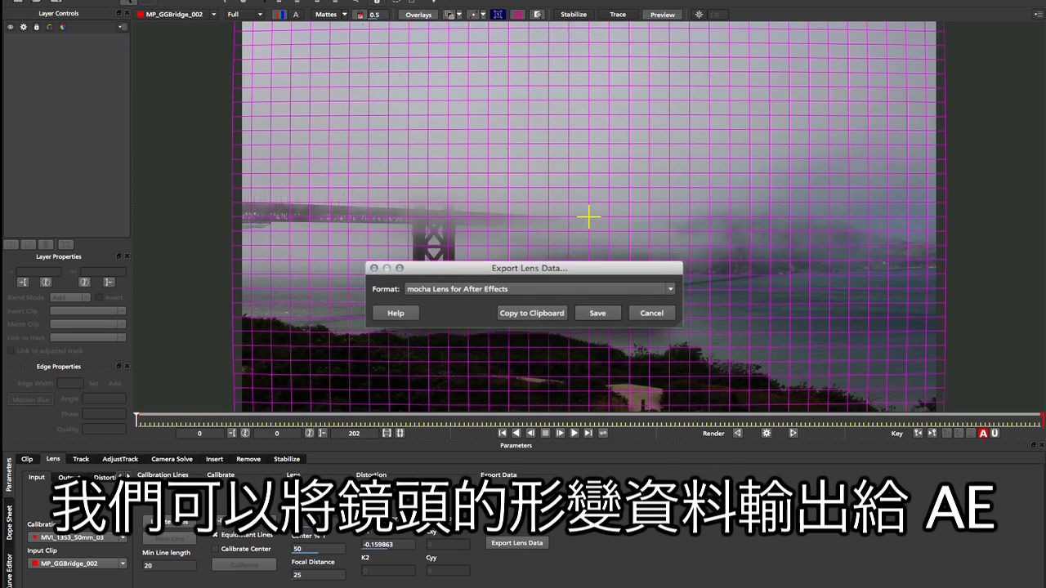
click(547, 290)
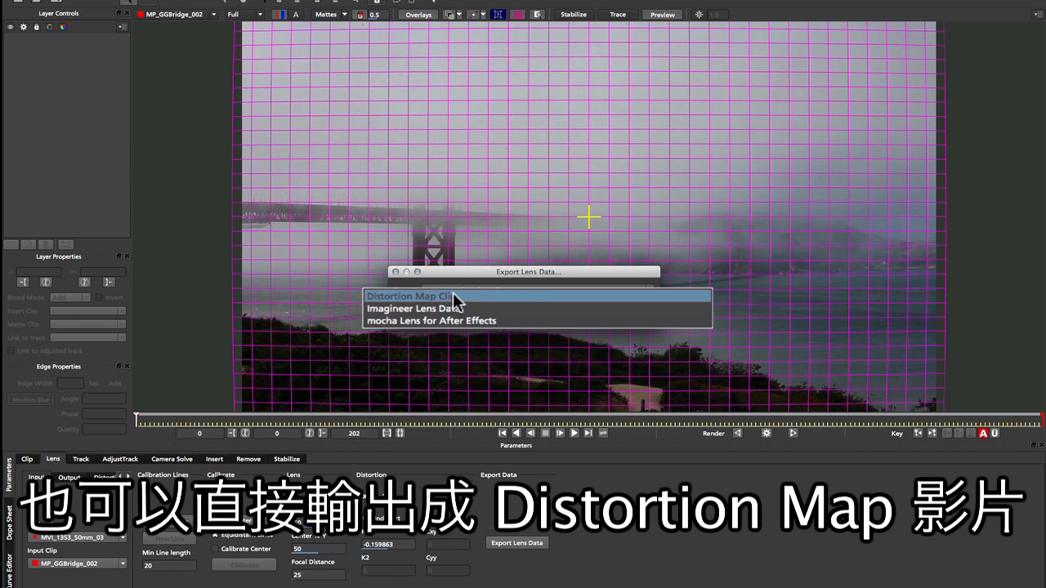
click(530, 276)
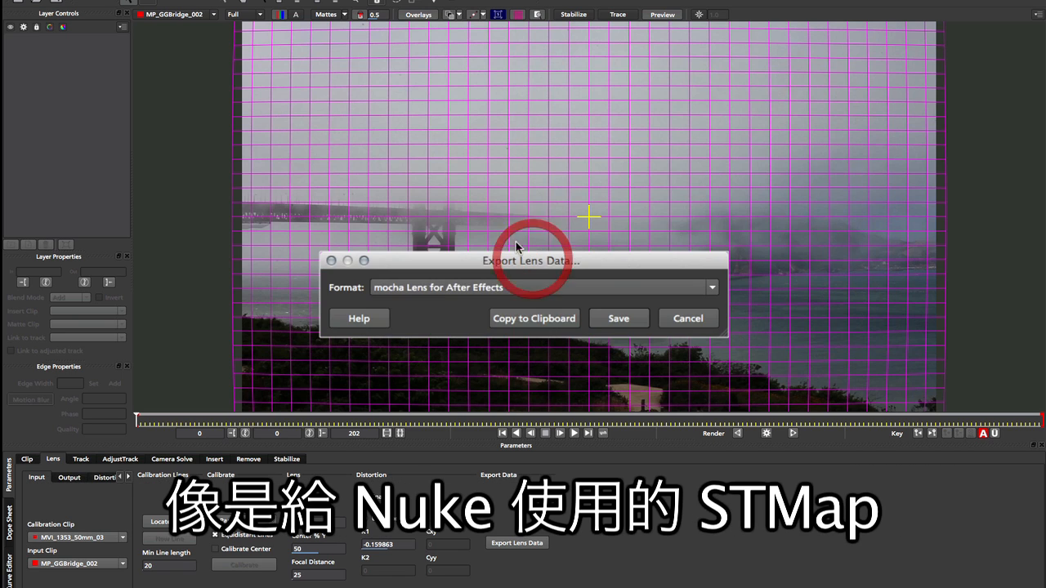
drag(540, 256, 537, 242)
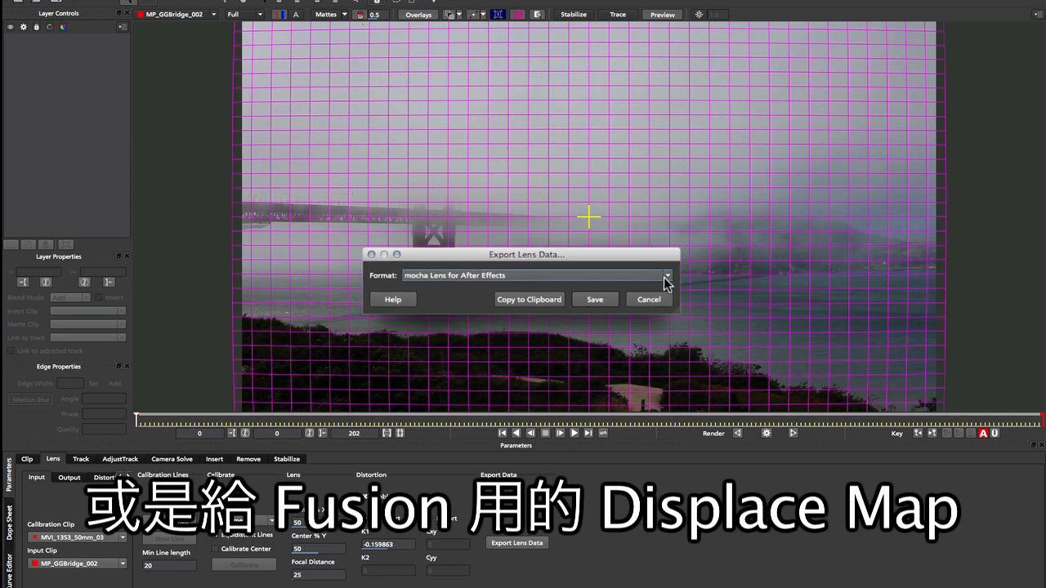
click(644, 299)
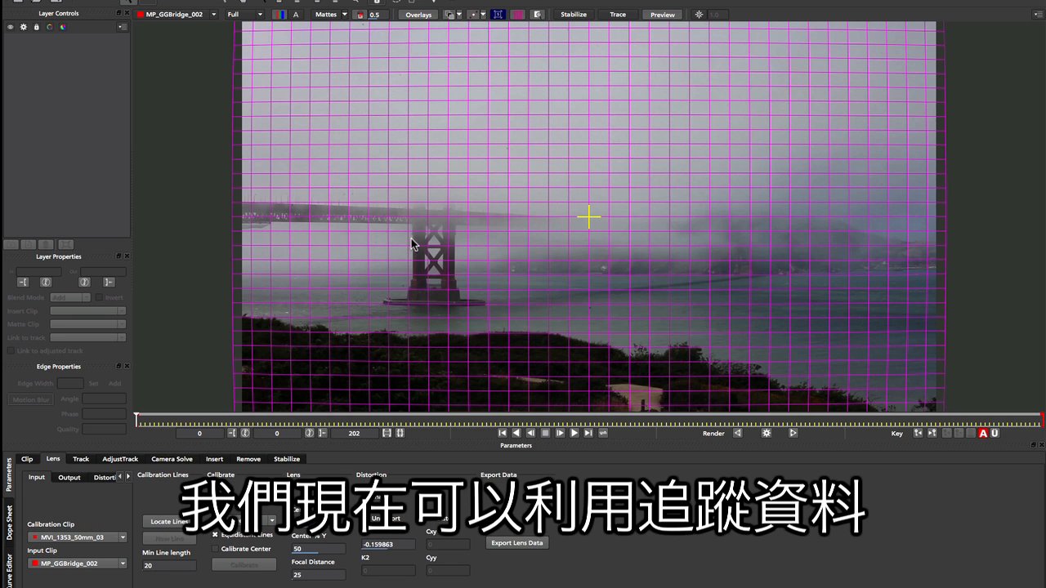